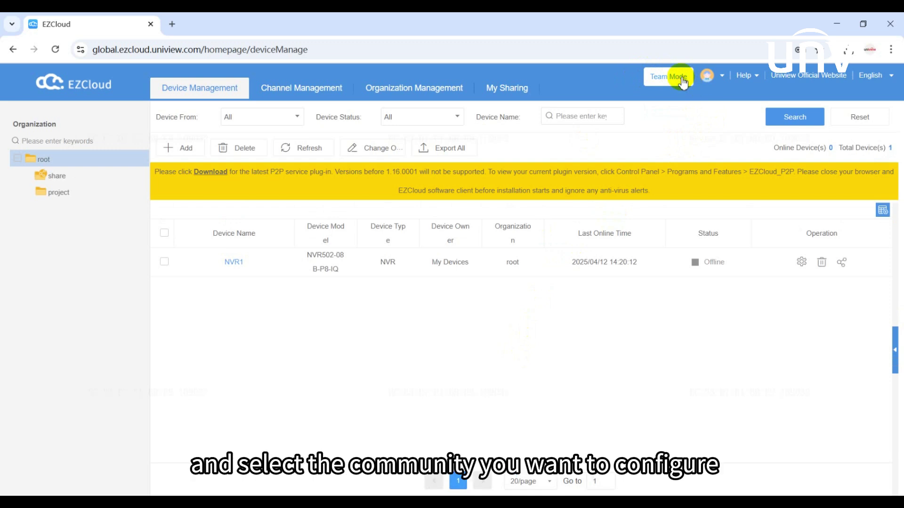
# Switch to the Aegean Castle Residence team and open its empty Room Management page
pyautogui.click(683, 82)
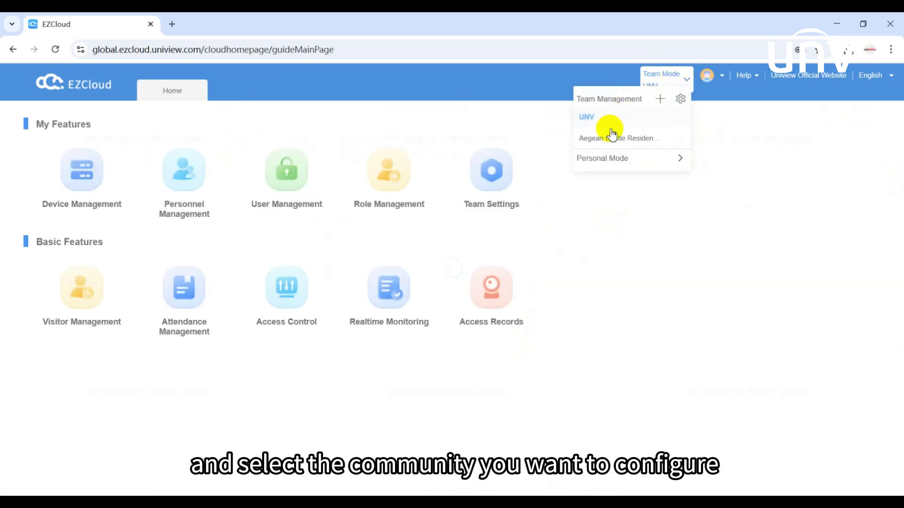
pyautogui.click(609, 137)
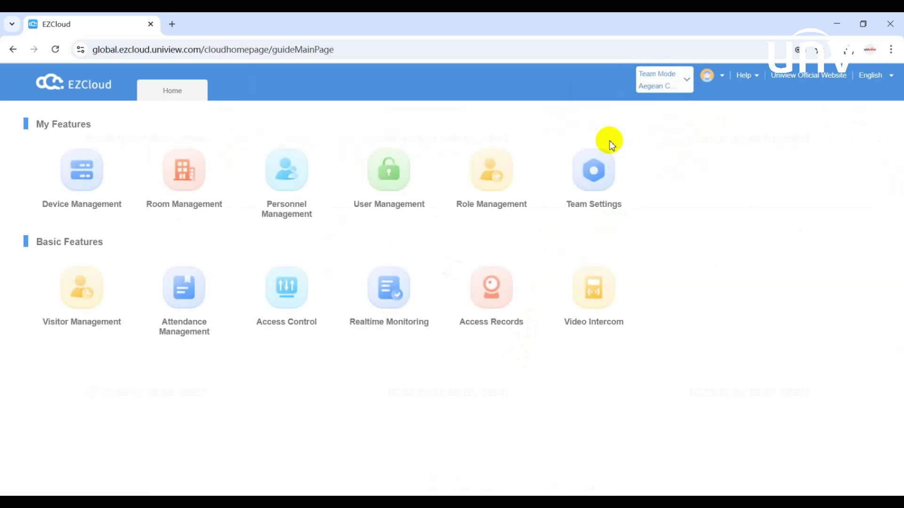
pyautogui.click(176, 184)
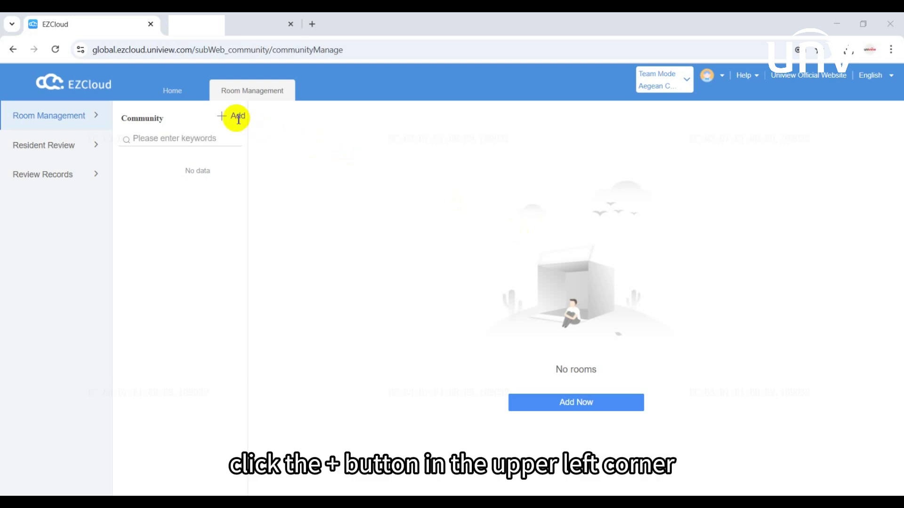
# Start a new community named Aegean Castle Residence with phase phase1 and buildings 1–4
pyautogui.click(575, 405)
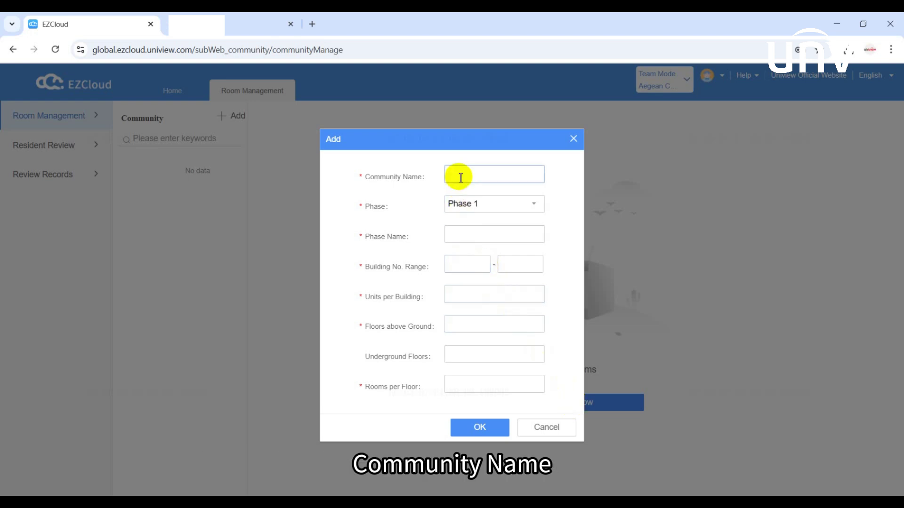
pyautogui.write('Aegean Castle Residences')
pyautogui.click(455, 235)
pyautogui.write('ph')
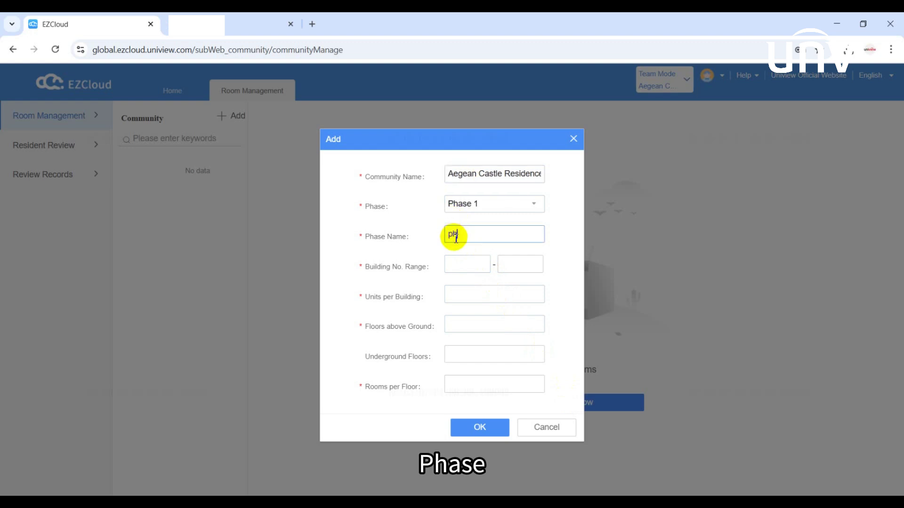
pyautogui.write('ase1')
pyautogui.click(464, 264)
pyautogui.write('1')
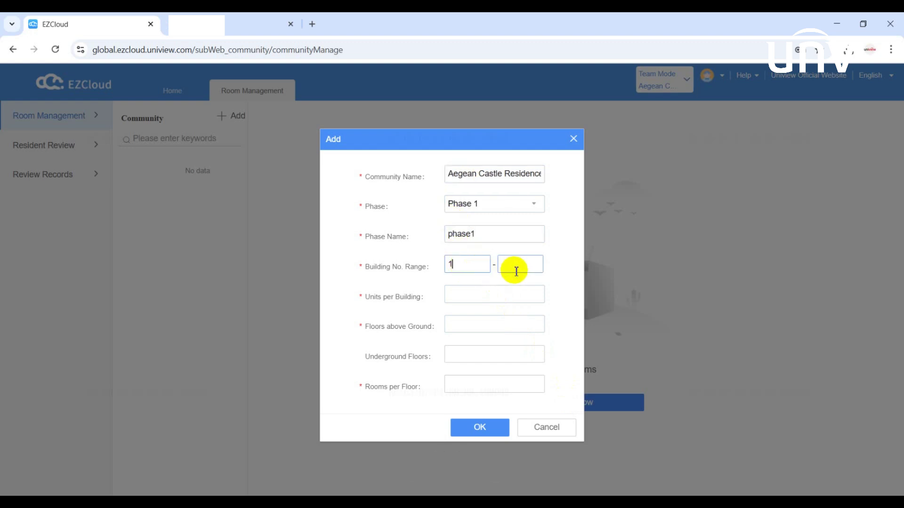
pyautogui.click(512, 266)
pyautogui.write('4')
# Give each building 2 units, 8 floors above ground, 0 underground, 4 rooms per floor, and create it
pyautogui.click(466, 300)
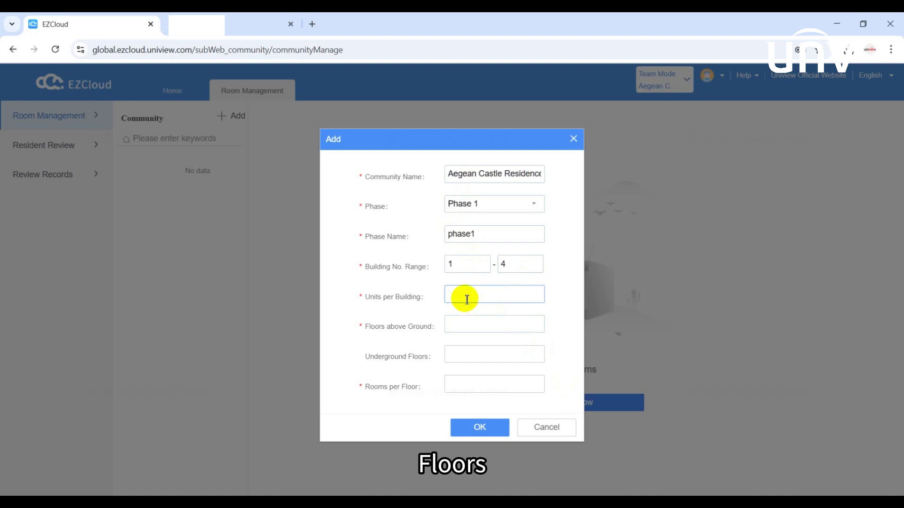
pyautogui.write('2')
pyautogui.click(468, 325)
pyautogui.write('8')
pyautogui.click(467, 354)
pyautogui.write('0')
pyautogui.click(460, 381)
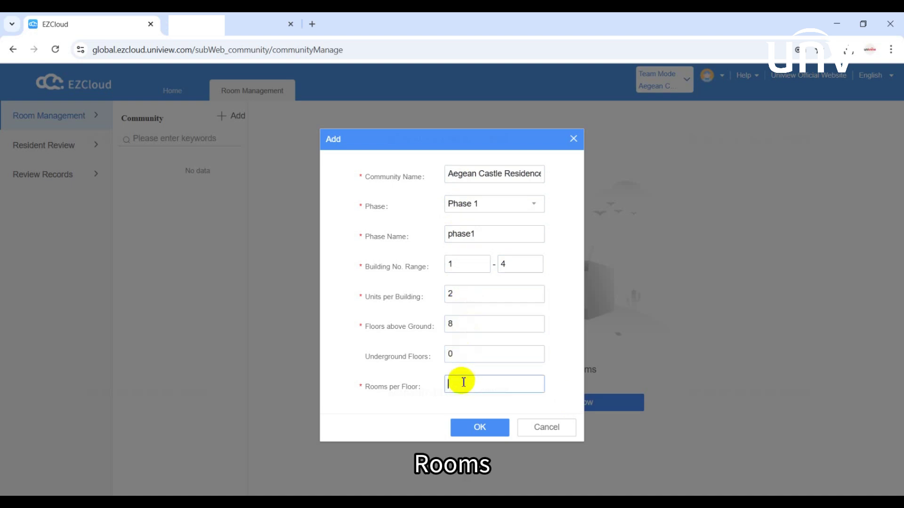
pyautogui.write('4')
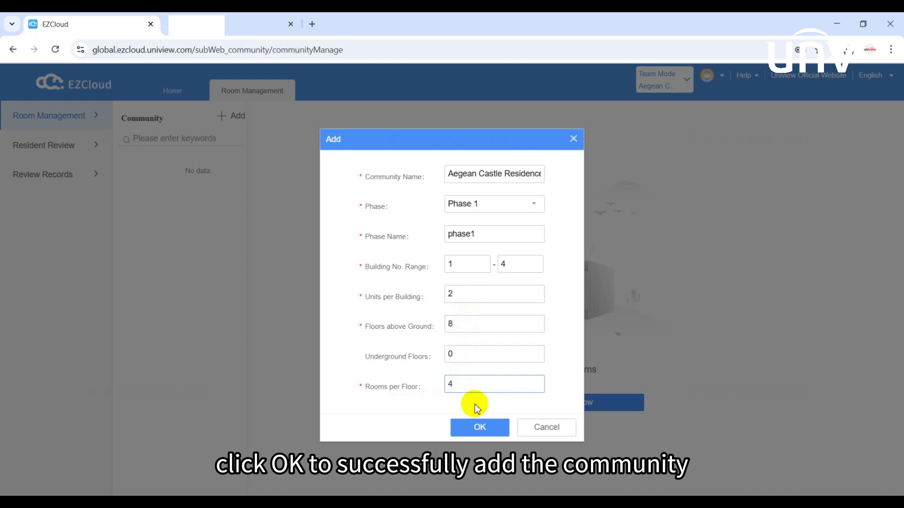
pyautogui.click(479, 426)
# Add five rooms on floor 1 of Building 1 Unit 1, then delete room 1F-105
pyautogui.moveTo(202, 190)
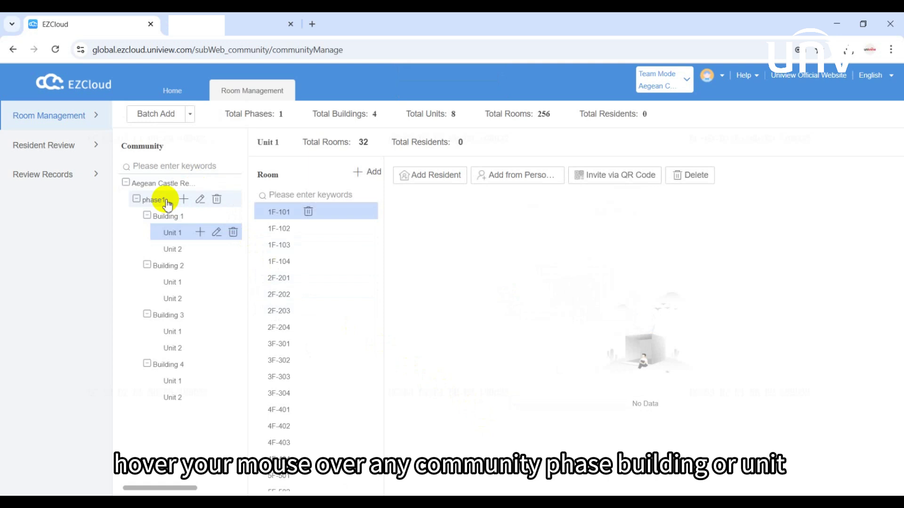
pyautogui.moveTo(169, 224)
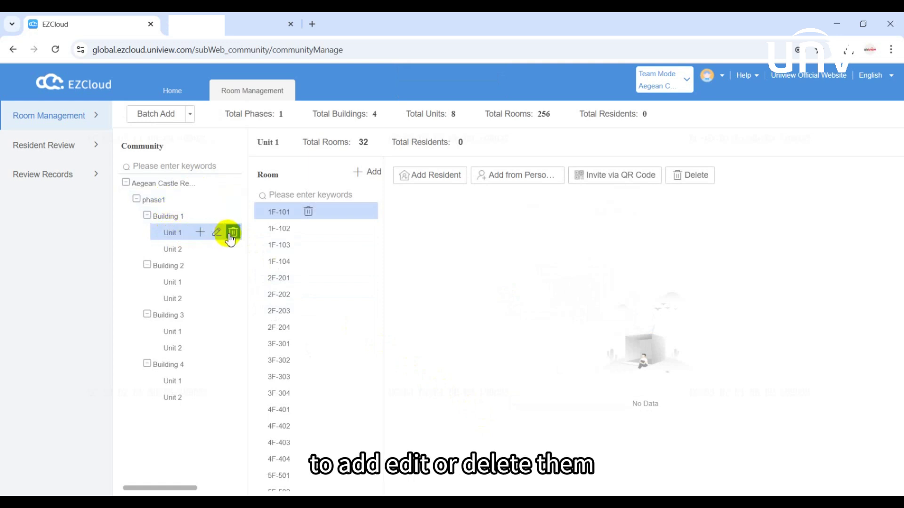
pyautogui.click(357, 172)
pyautogui.click(473, 177)
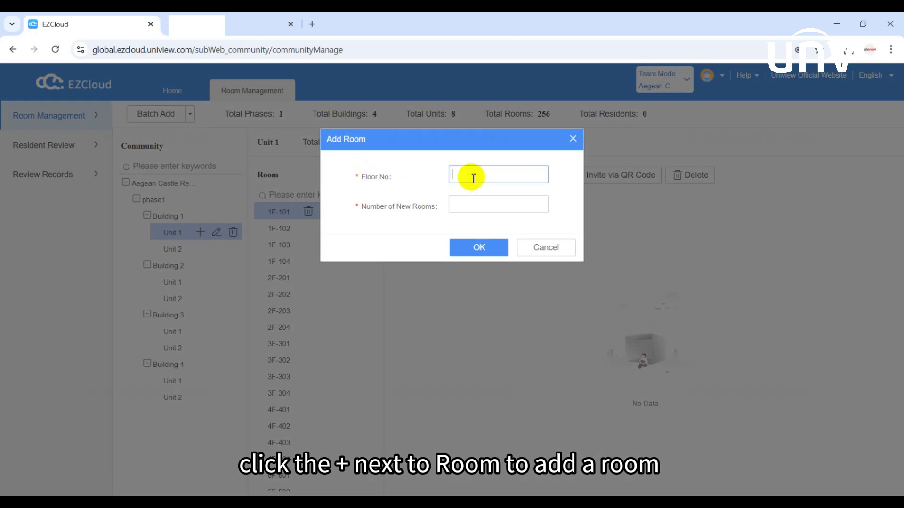
pyautogui.write('1')
pyautogui.click(473, 203)
pyautogui.write('5')
pyautogui.click(475, 246)
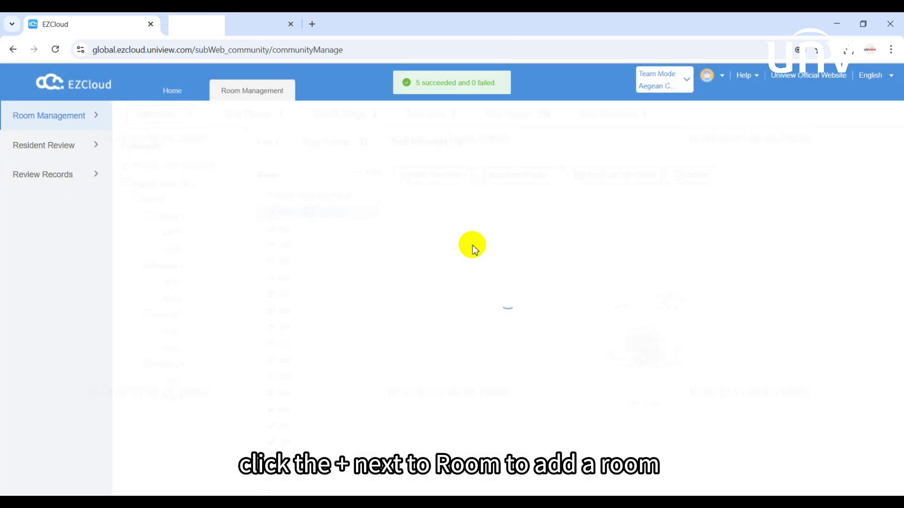
pyautogui.click(308, 278)
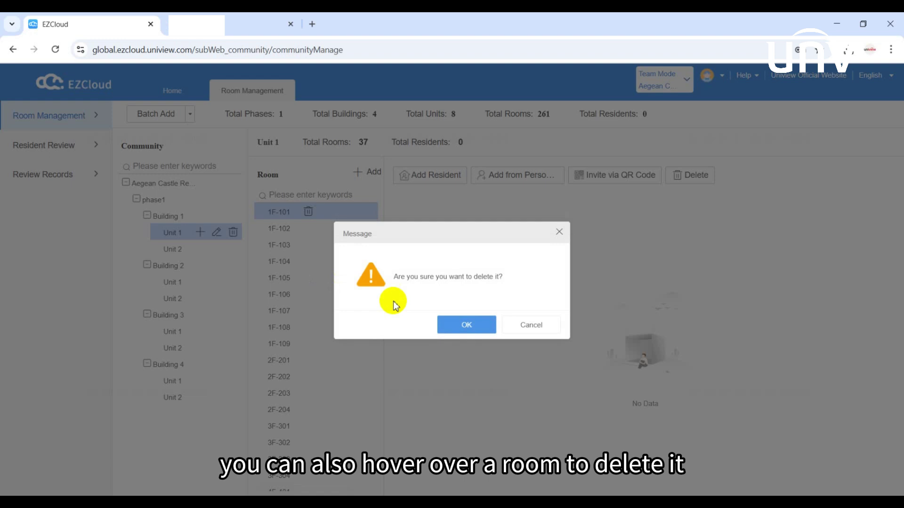
pyautogui.click(460, 324)
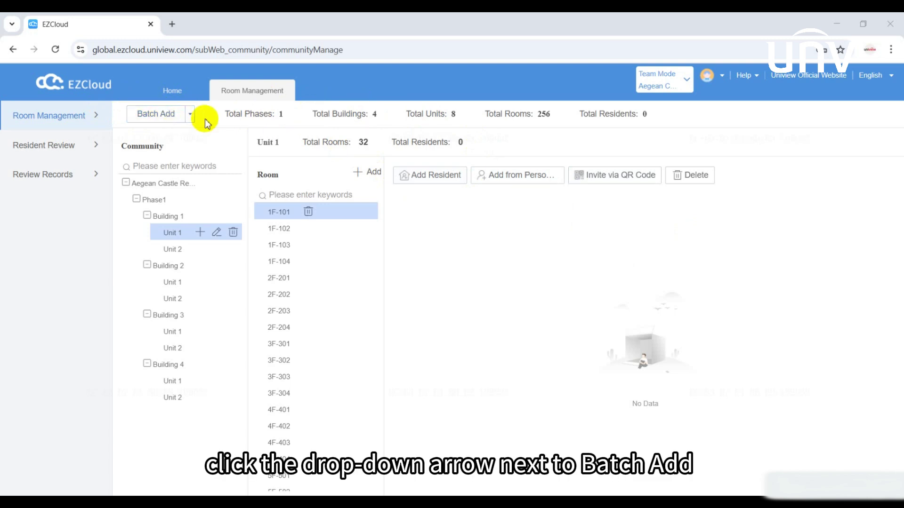
# Export the resident import template from the Batch Add menu
pyautogui.click(191, 115)
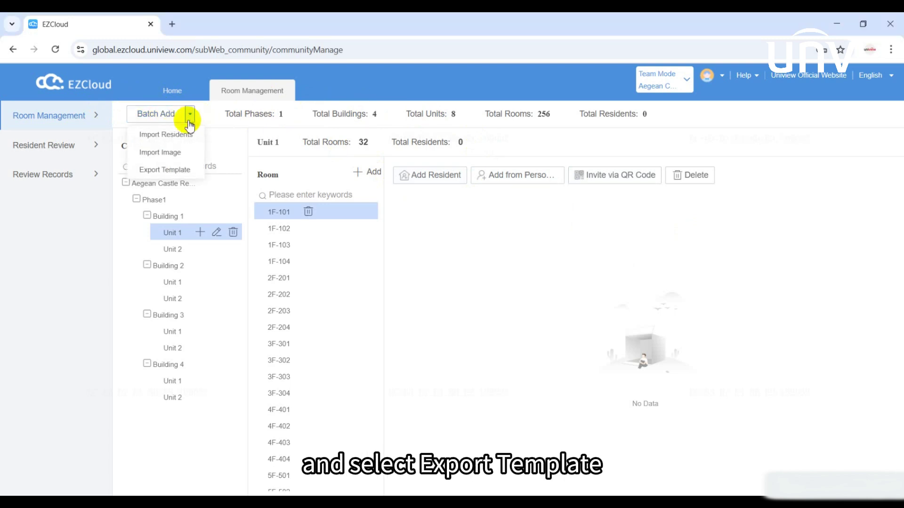
pyautogui.click(170, 170)
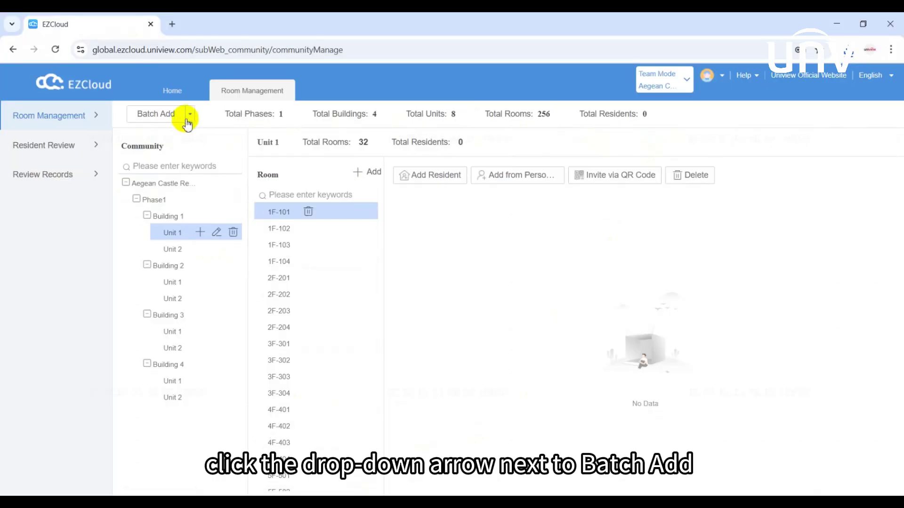
pyautogui.click(190, 114)
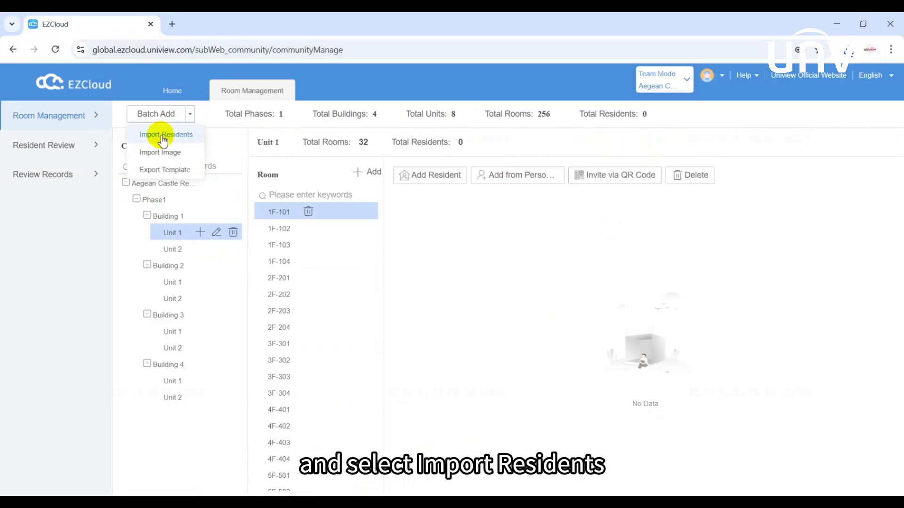
# Import ResidentTemplate.xls, adding five residents to Building5 Unit1 room 1F-101, and review them
pyautogui.click(163, 137)
pyautogui.click(509, 190)
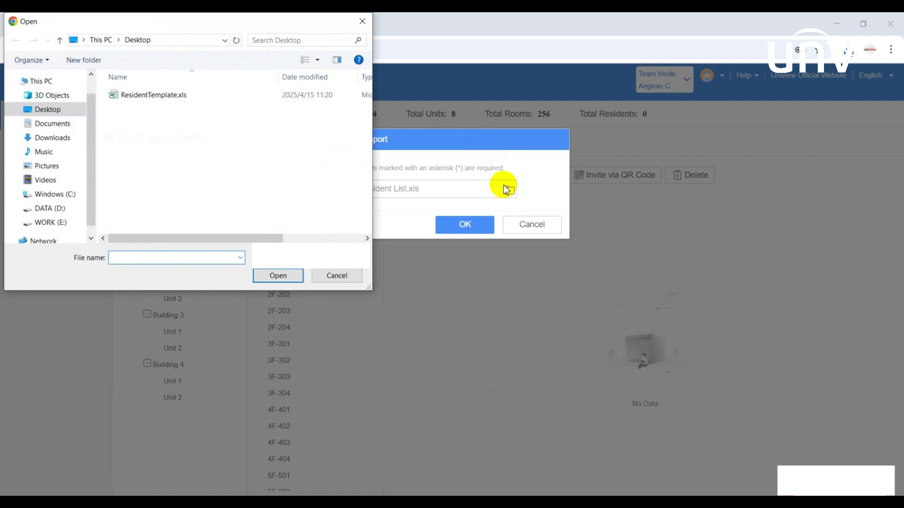
pyautogui.click(148, 95)
pyautogui.click(281, 276)
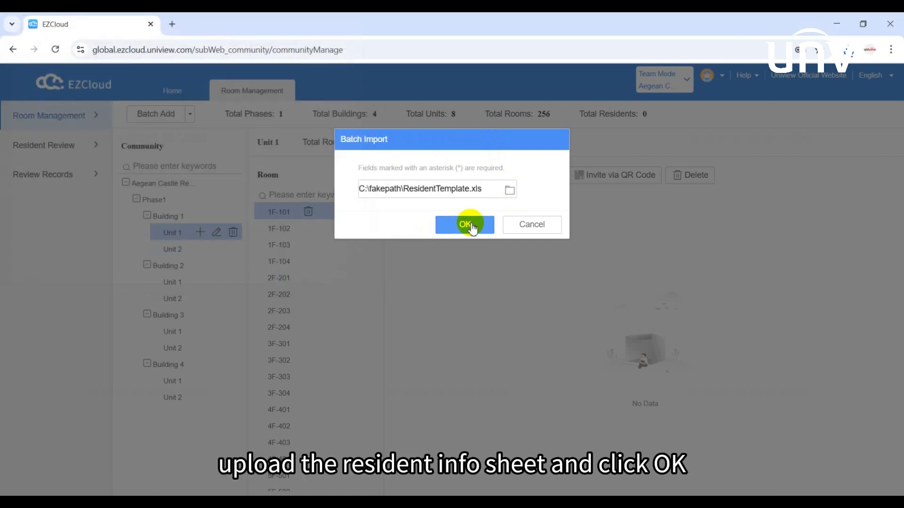
pyautogui.click(467, 225)
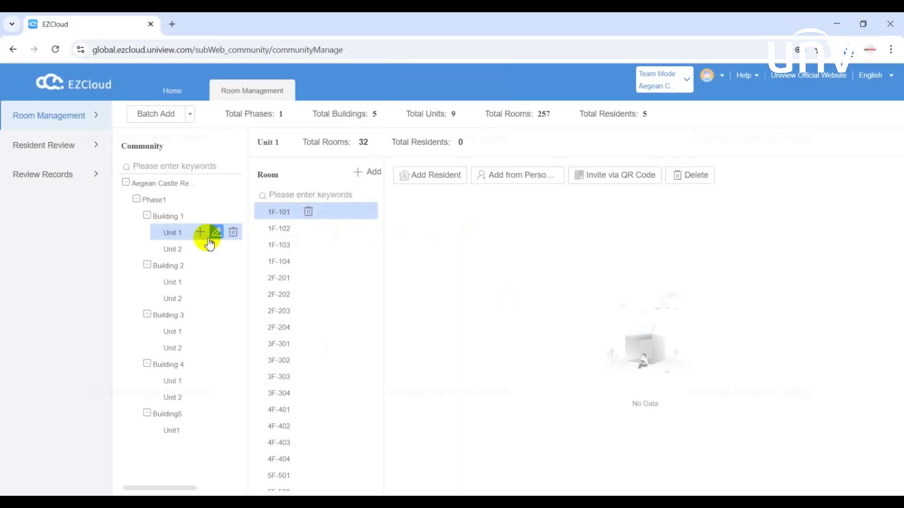
pyautogui.click(172, 430)
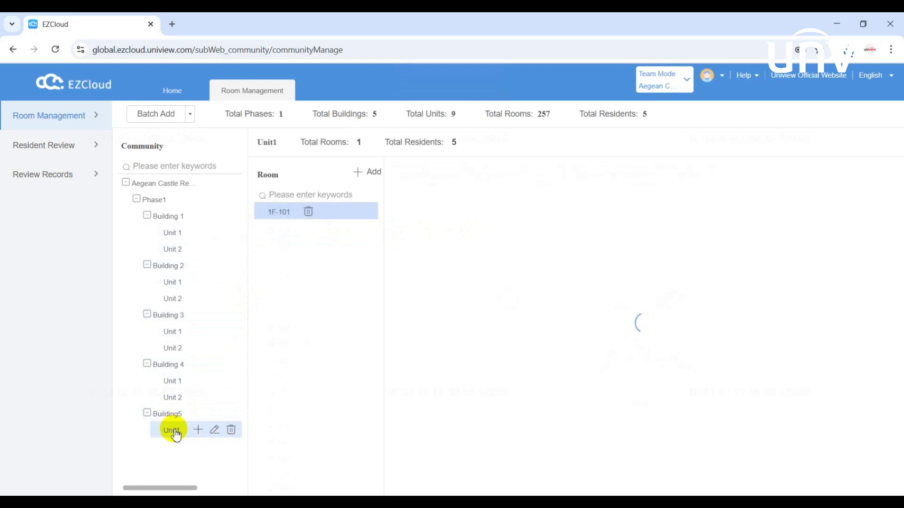
pyautogui.click(190, 115)
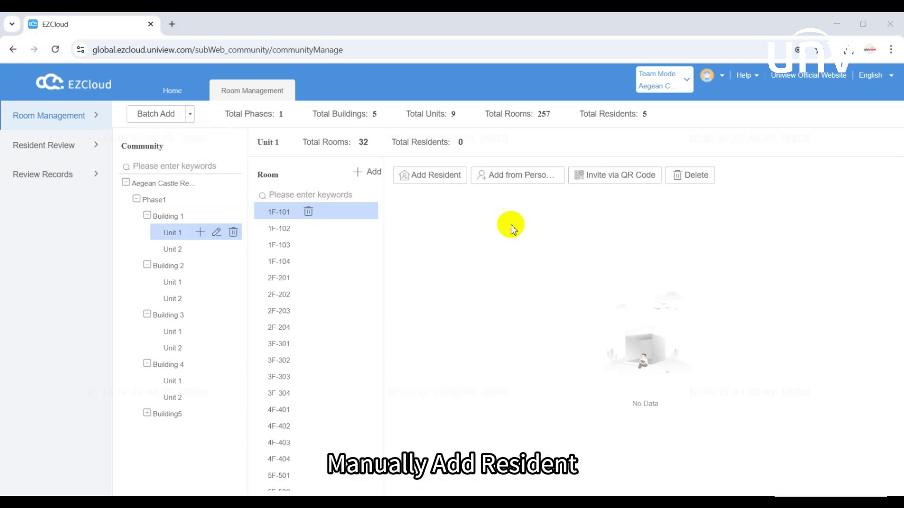
# In room 1F-102, start a new resident and enter the resident's name and email address
pyautogui.click(288, 230)
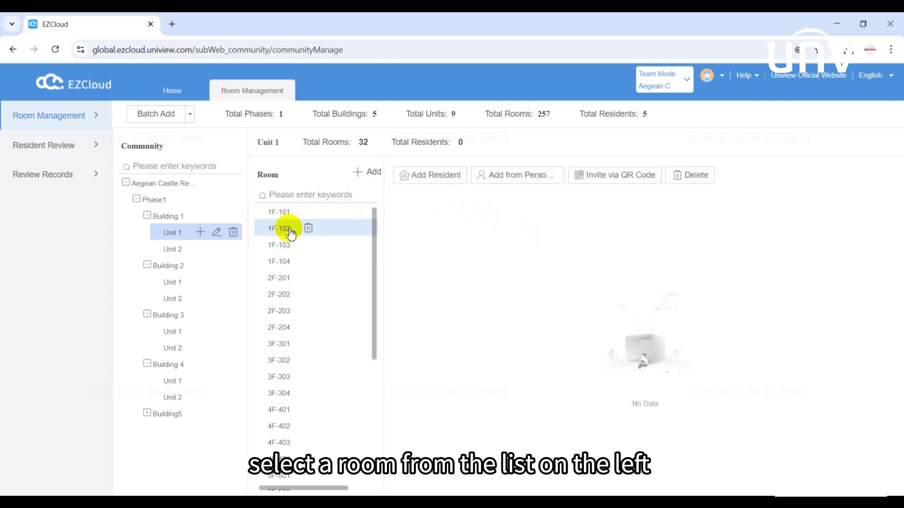
pyautogui.click(417, 176)
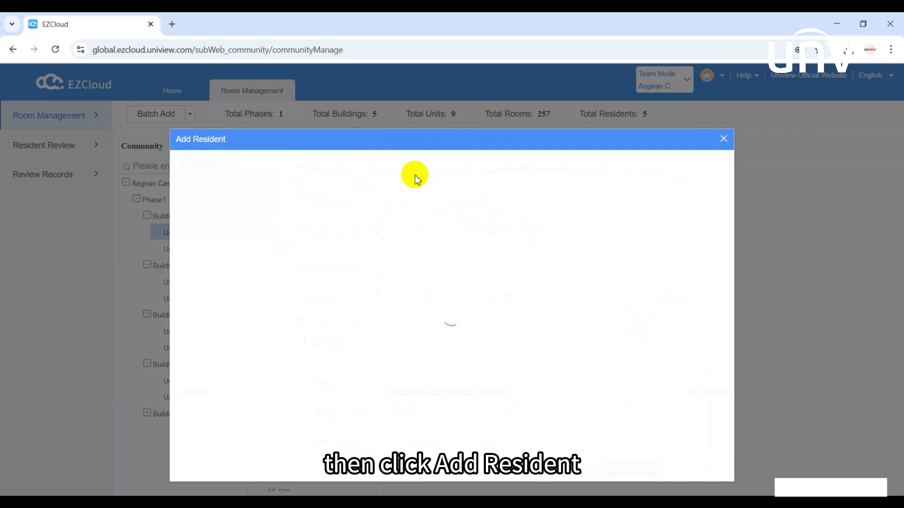
pyautogui.click(385, 168)
pyautogui.click(388, 195)
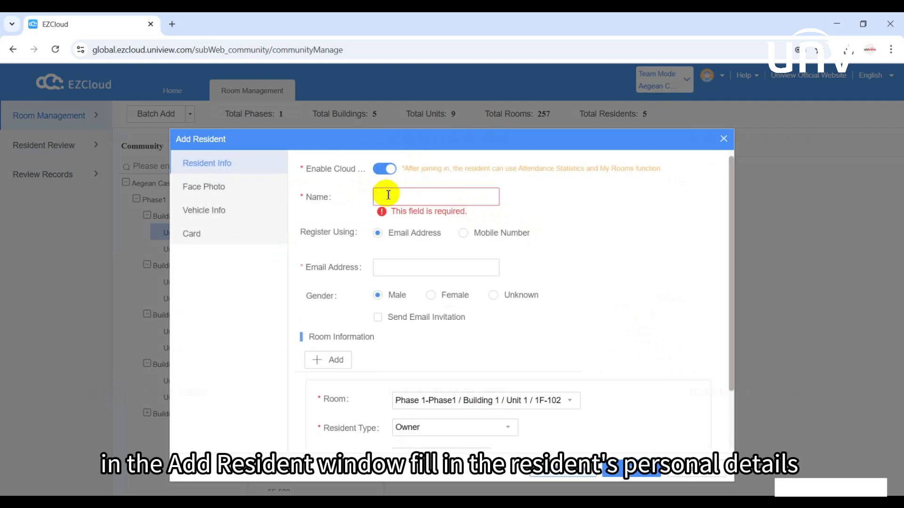
pyautogui.press('capslock')
pyautogui.write('Jessica')
pyautogui.click(376, 265)
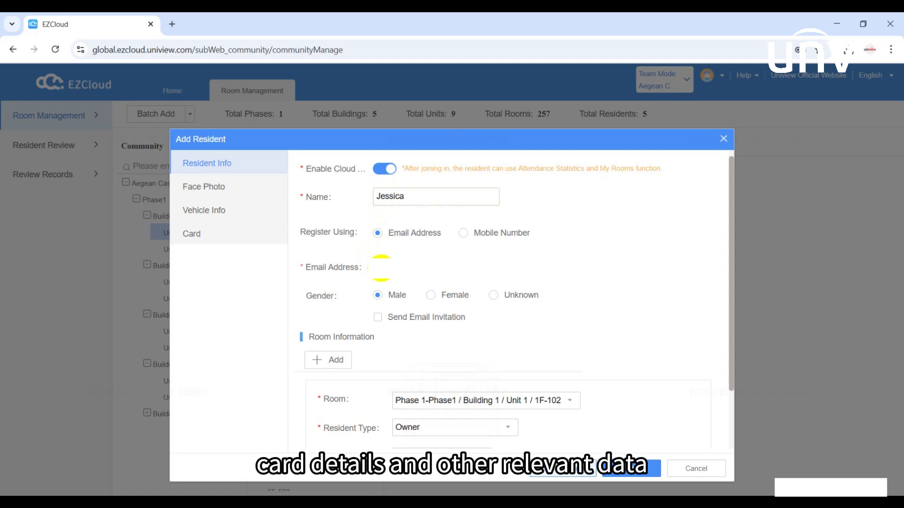
# Review the Face Photo, Vehicle and Card sections, then save the resident as owner
pyautogui.scroll(-2, 471, 400)
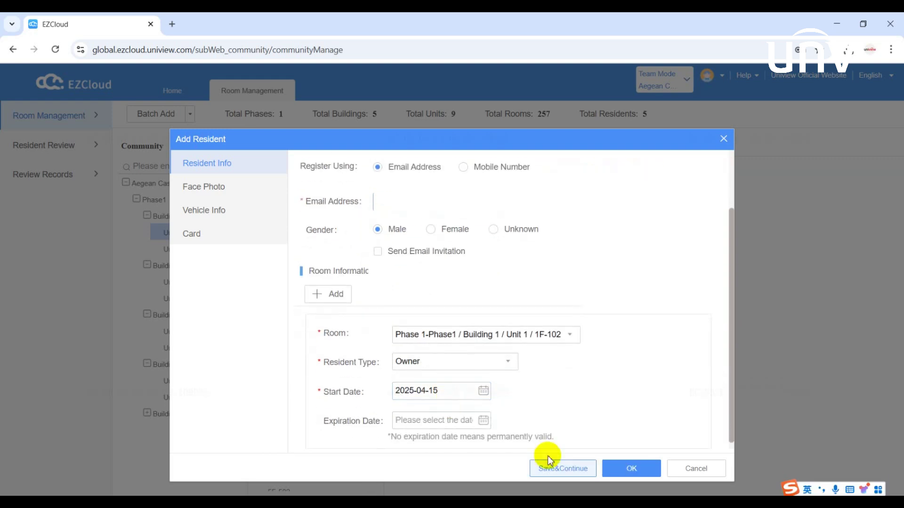
pyautogui.click(219, 191)
pyautogui.click(212, 211)
pyautogui.click(193, 234)
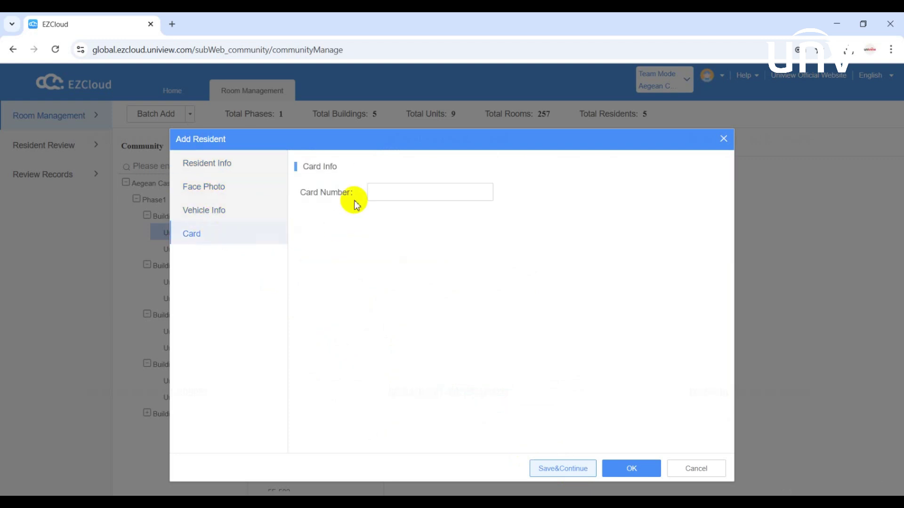
pyautogui.click(212, 166)
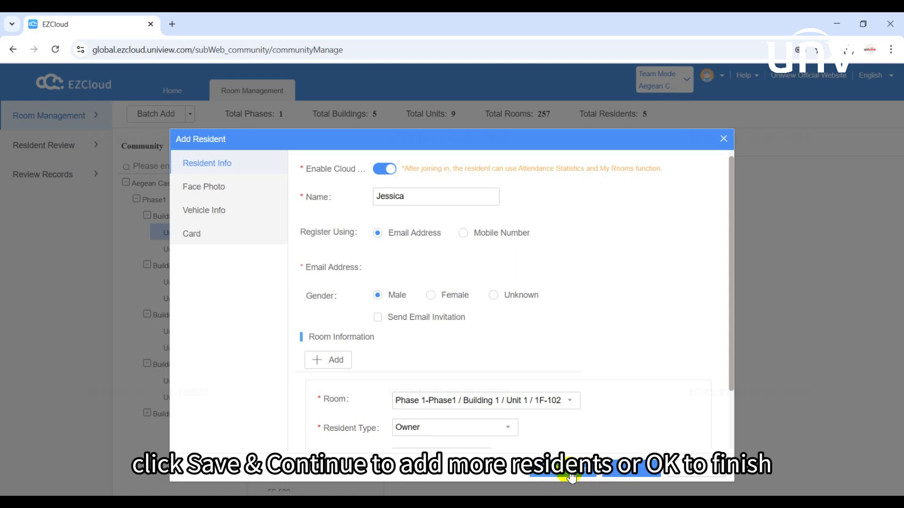
pyautogui.click(631, 477)
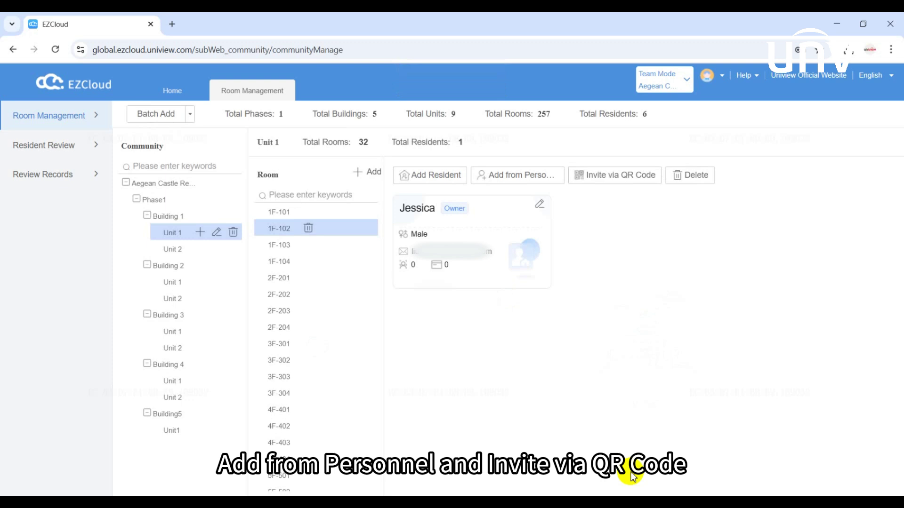
# Pick two people from the existing personnel list and add them to room 1F-102
pyautogui.moveTo(404, 247)
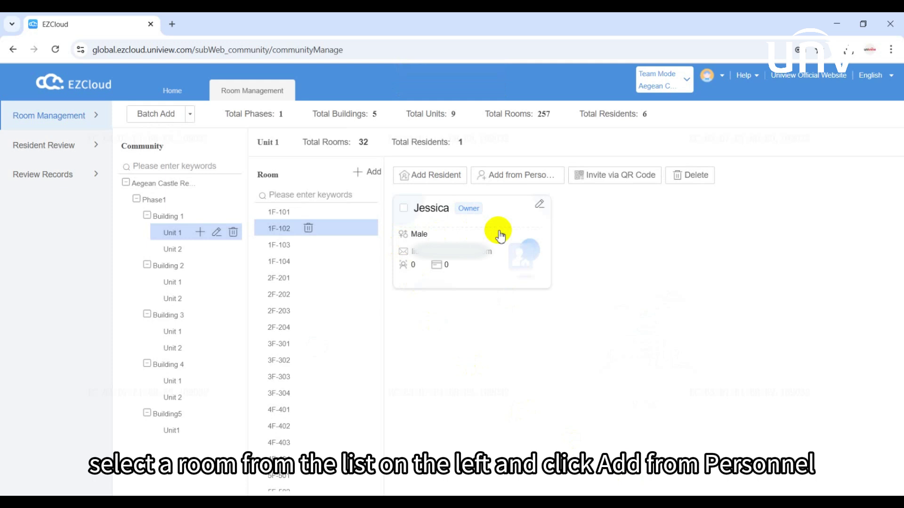
pyautogui.click(515, 182)
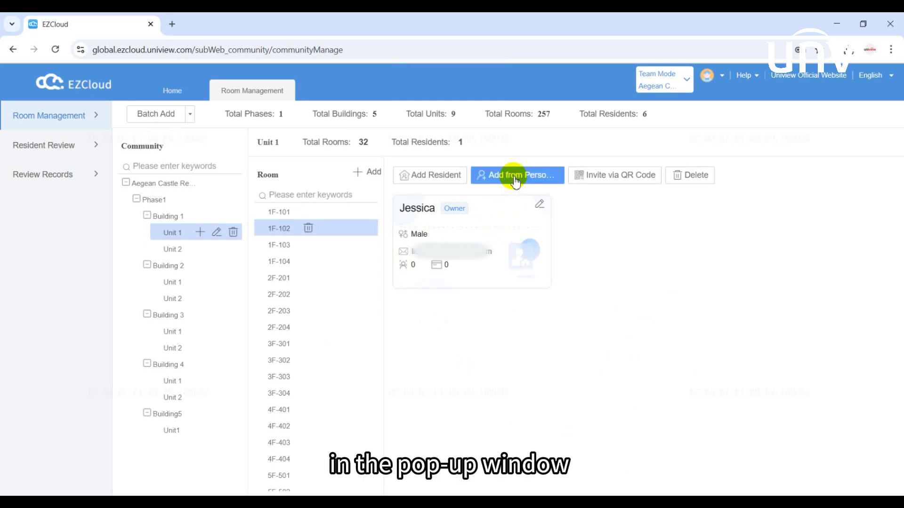
pyautogui.click(516, 181)
pyautogui.click(179, 220)
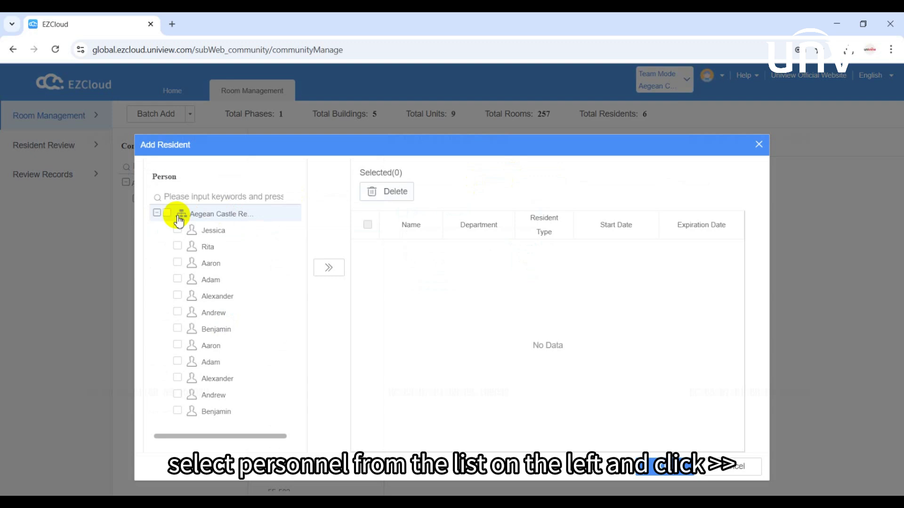
pyautogui.click(178, 245)
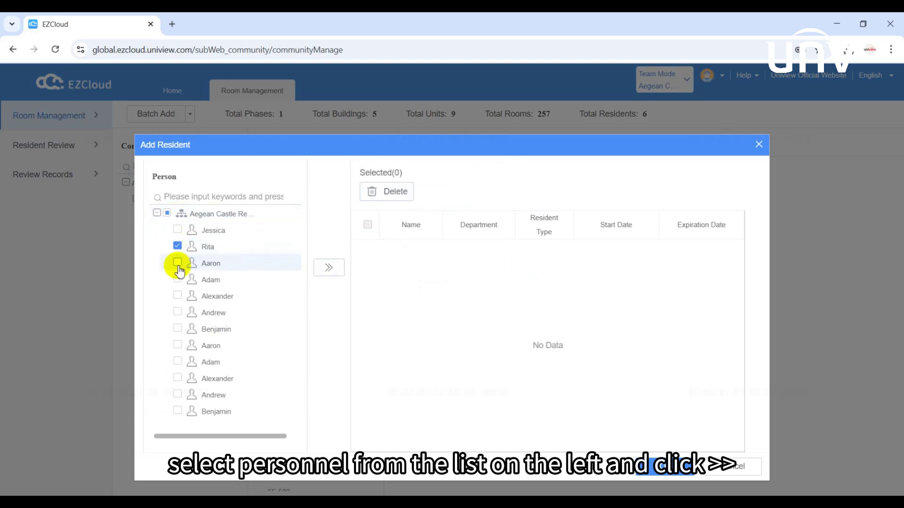
pyautogui.click(178, 264)
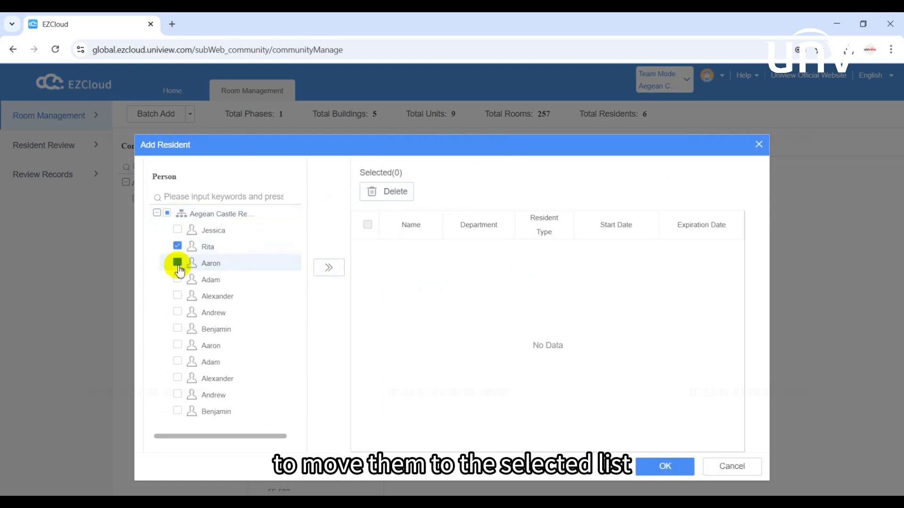
pyautogui.click(328, 268)
pyautogui.click(661, 467)
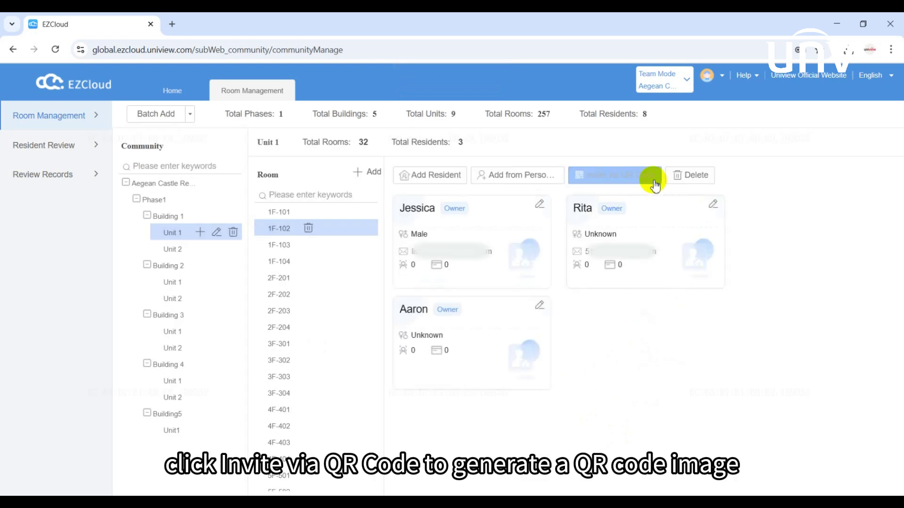
# Generate the invitation QR code and download it as Invitation QR Code (1).png
pyautogui.click(632, 178)
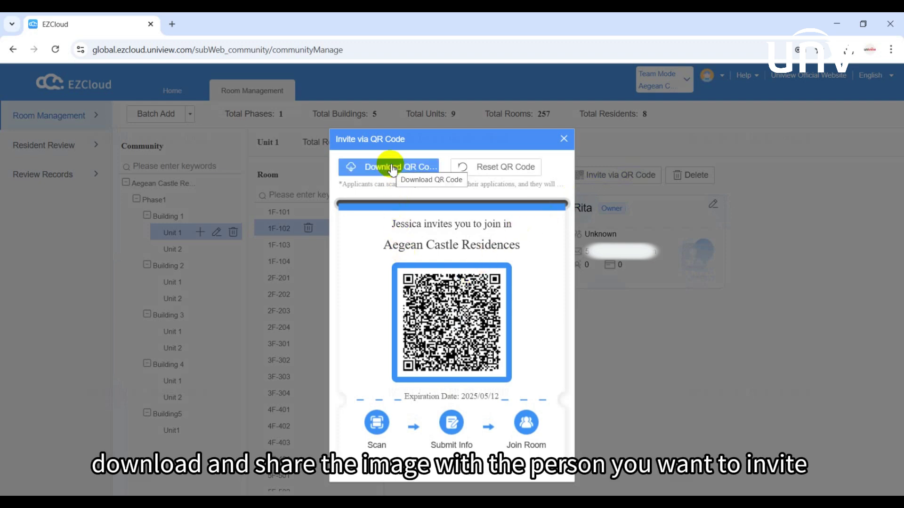
pyautogui.click(393, 168)
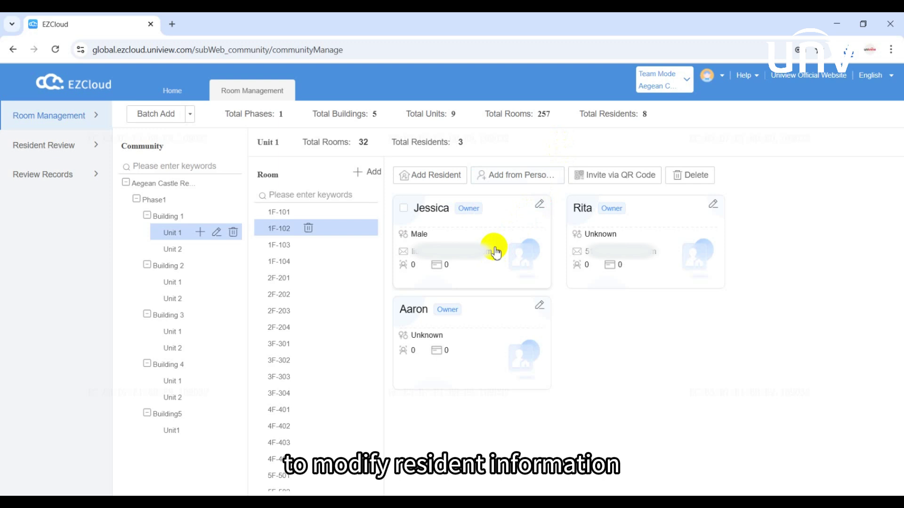
# Change the first resident's gender to Female and save it
pyautogui.click(540, 207)
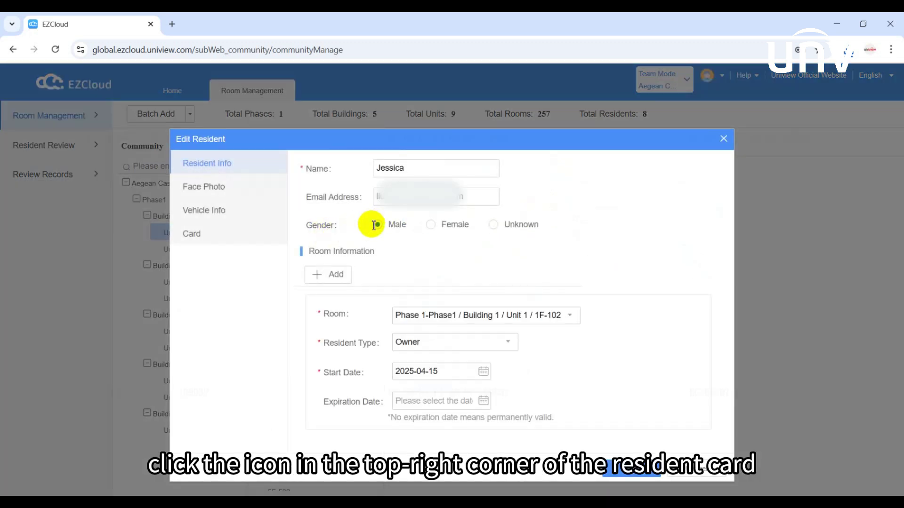
pyautogui.click(432, 225)
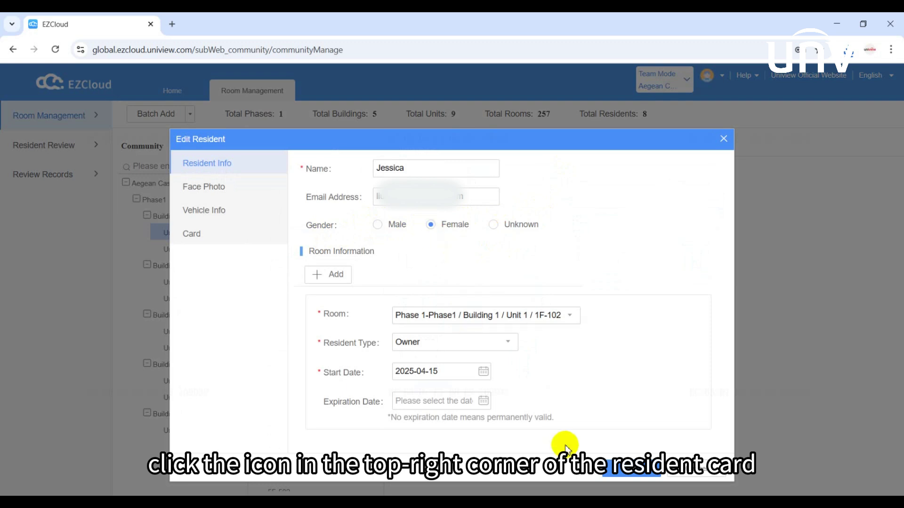
pyautogui.click(631, 469)
# Delete the third resident from room 1F-102
pyautogui.click(499, 322)
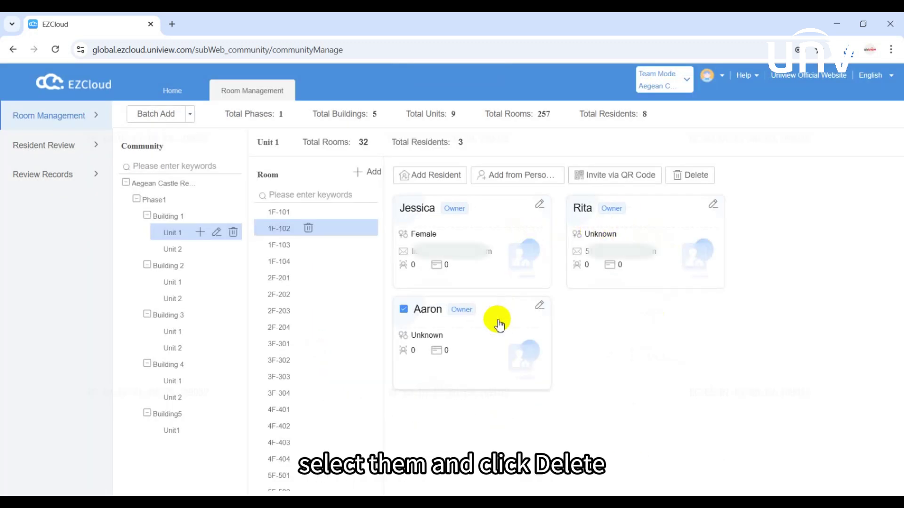
pyautogui.click(696, 177)
pyautogui.click(493, 324)
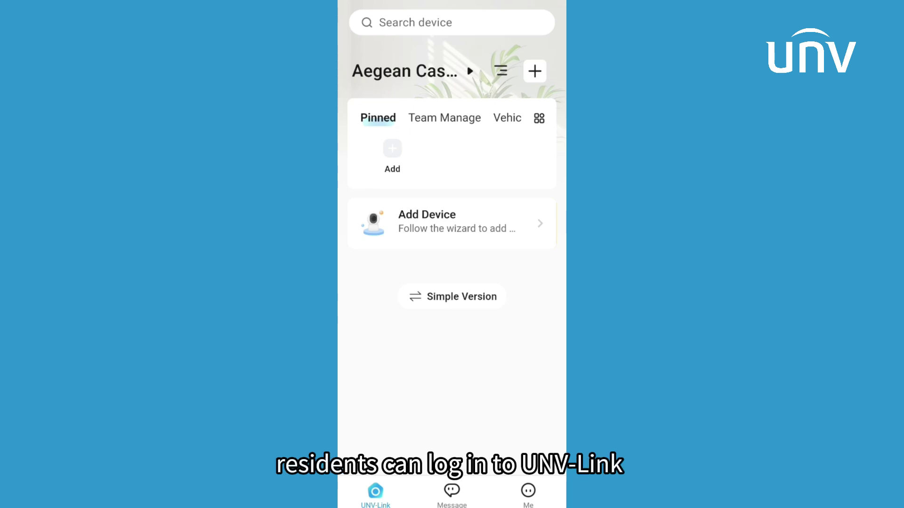
# In UNV-Link, switch to the Aegean Castle Residences team and open My Community's room list
pyautogui.click(468, 72)
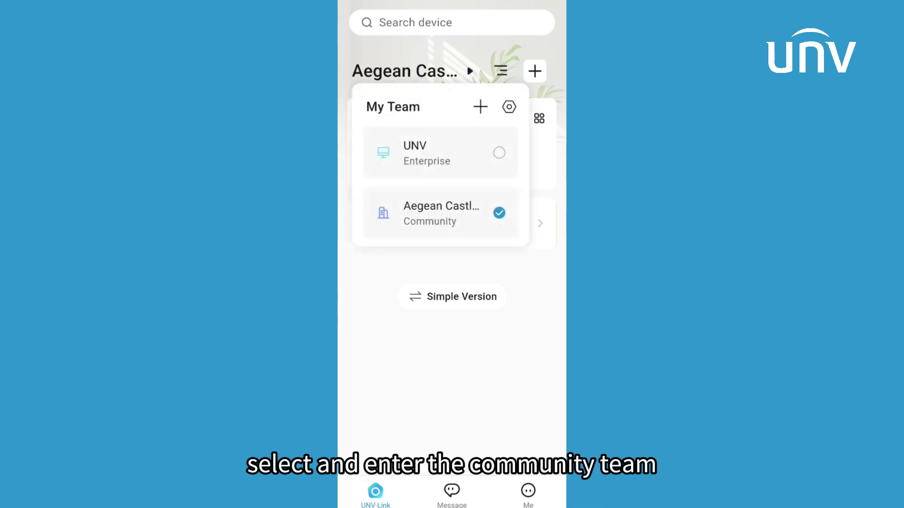
pyautogui.click(459, 213)
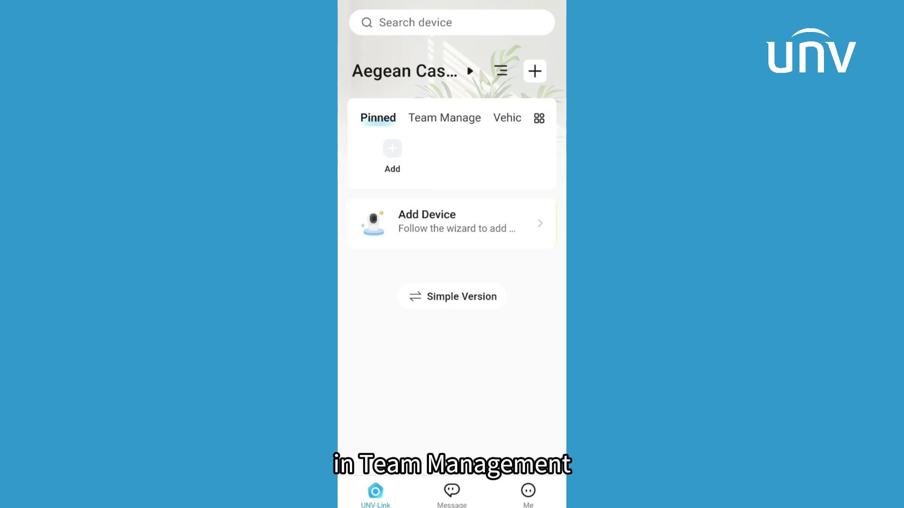
pyautogui.click(444, 117)
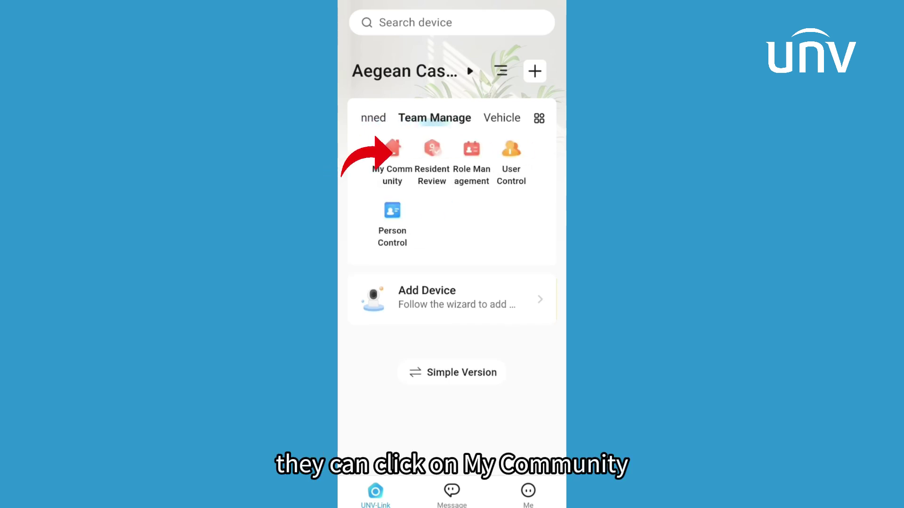
pyautogui.click(392, 149)
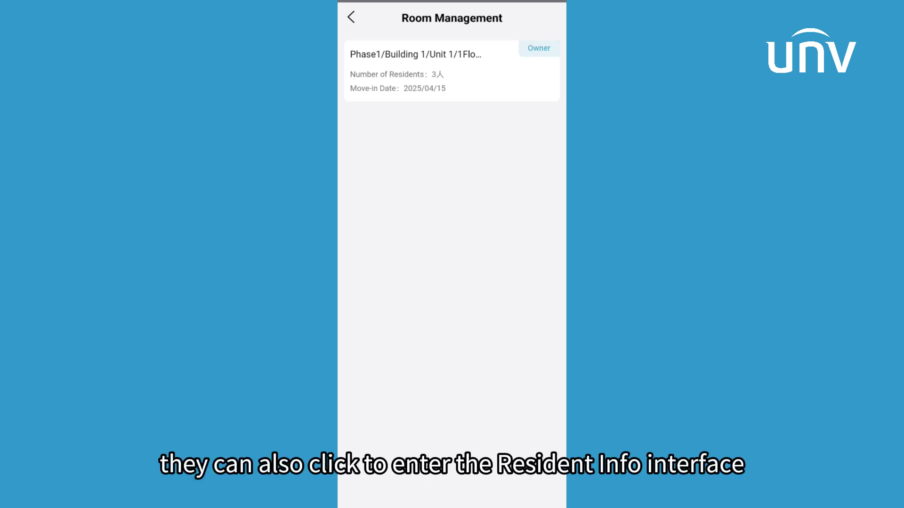
# Open the room's resident details and start a new resident entry with the resident's name
pyautogui.click(393, 72)
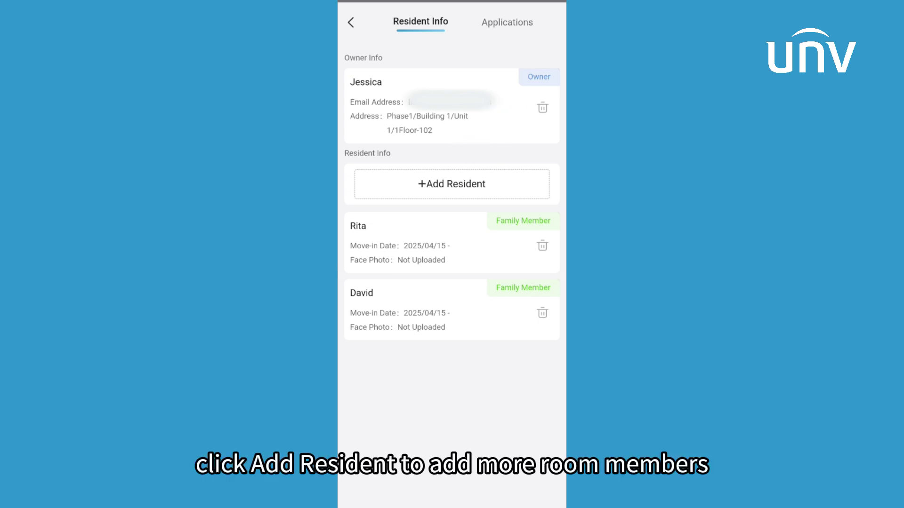
pyautogui.click(420, 188)
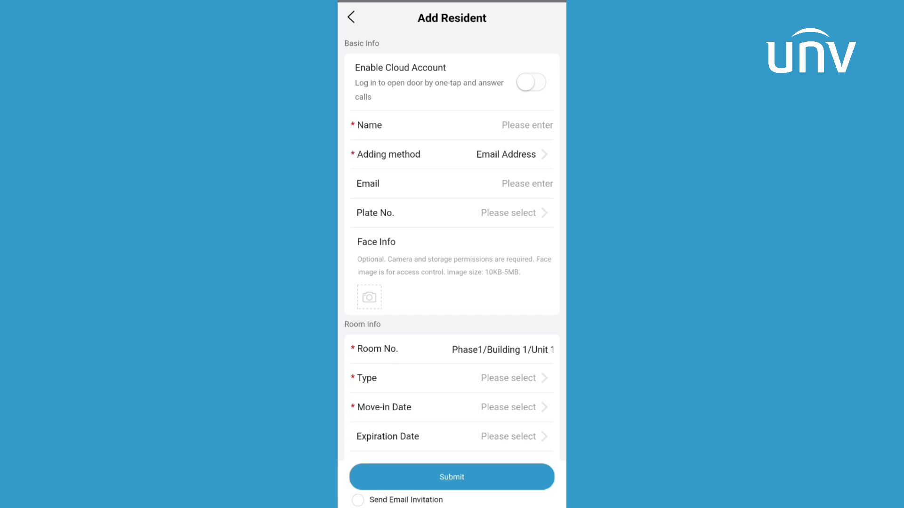
pyautogui.click(527, 125)
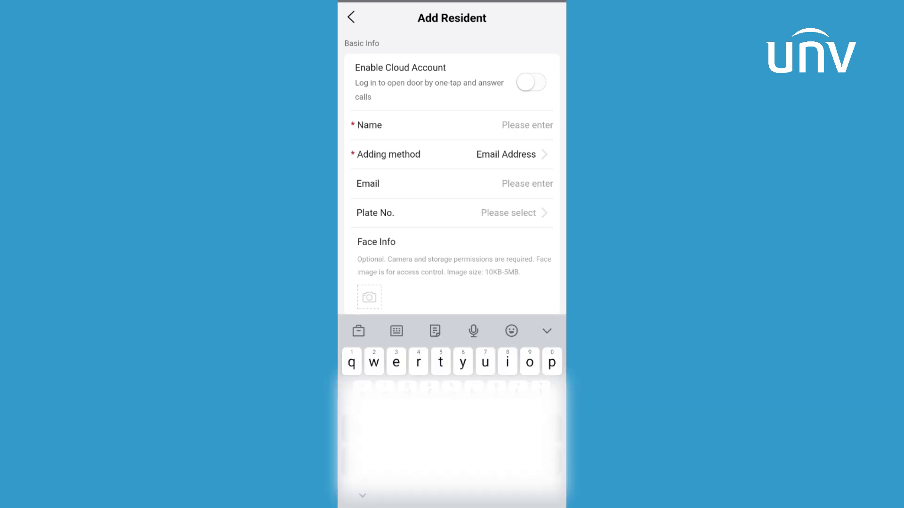
pyautogui.write('lucky')
# Make the new resident a Family Member moving in on 2025-04-15 and submit
pyautogui.click(527, 184)
pyautogui.click(546, 331)
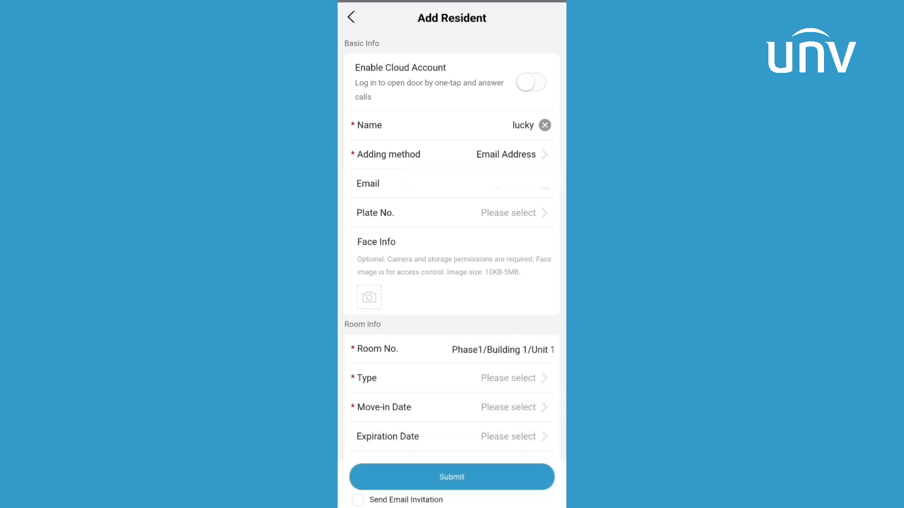
pyautogui.click(504, 378)
pyautogui.click(452, 471)
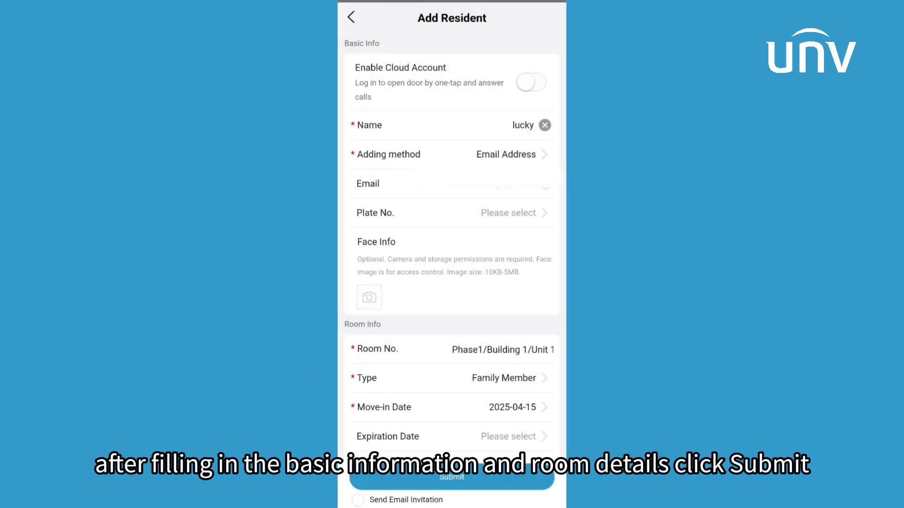
pyautogui.click(530, 82)
pyautogui.click(452, 477)
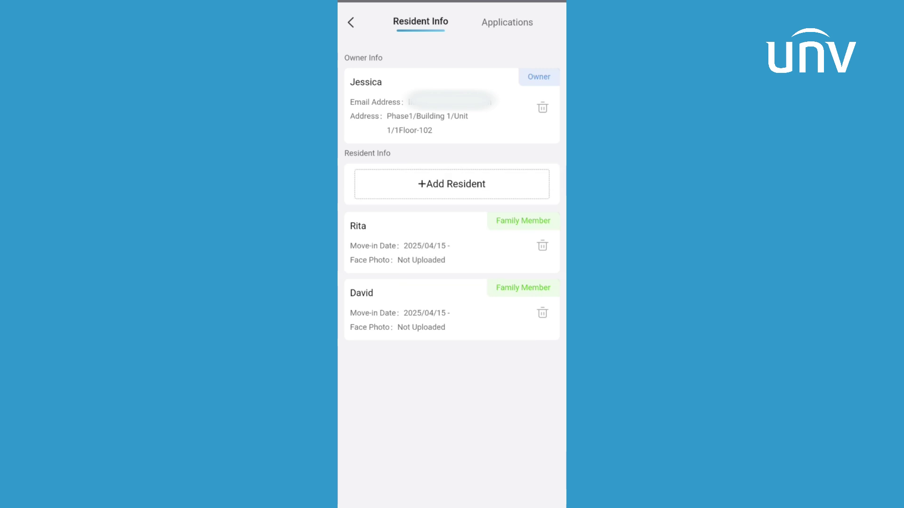
# Confirm the new application is pending, then delete the last family member from the room
pyautogui.click(518, 22)
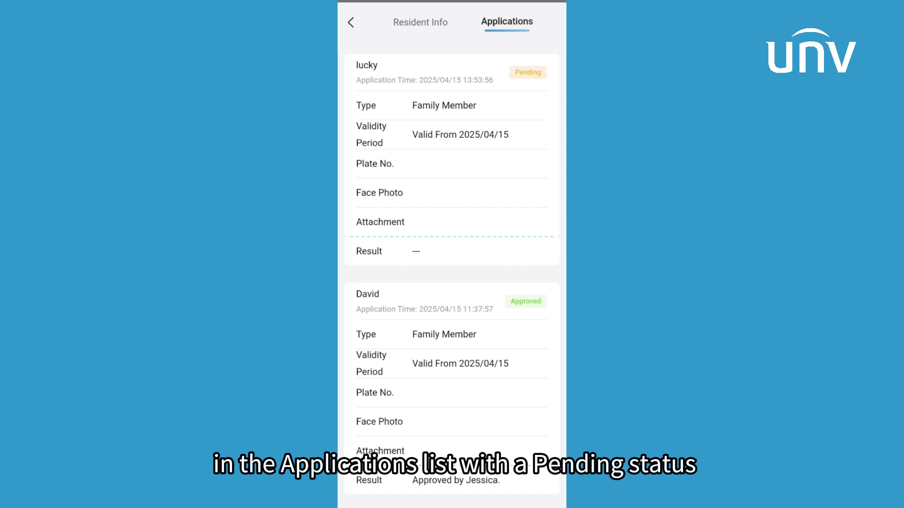
pyautogui.click(351, 22)
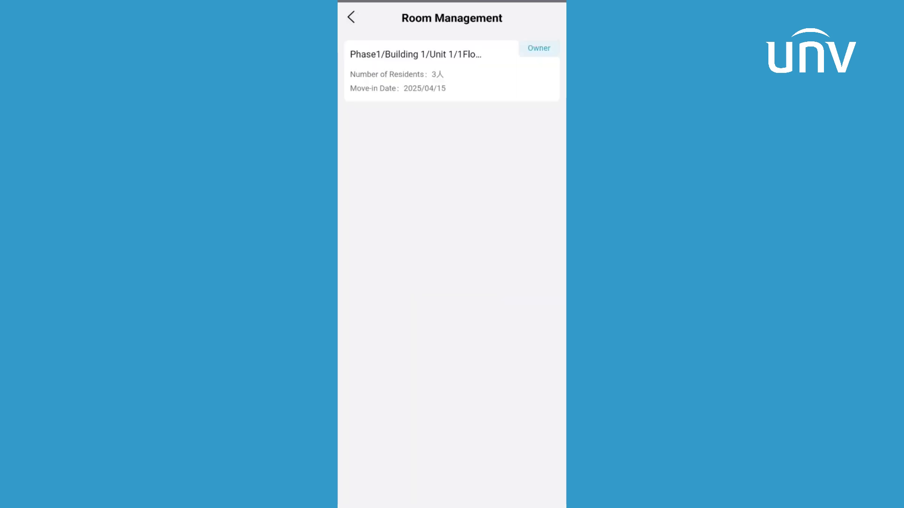
pyautogui.click(399, 71)
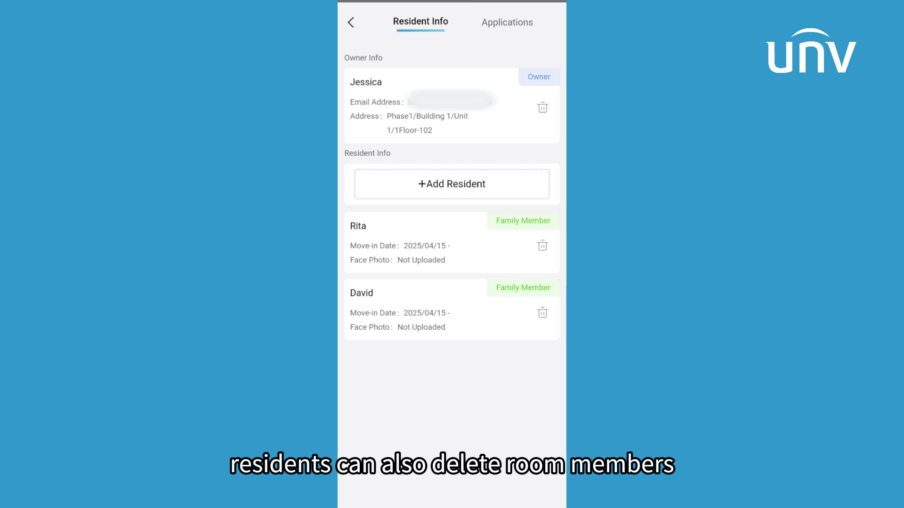
pyautogui.click(542, 313)
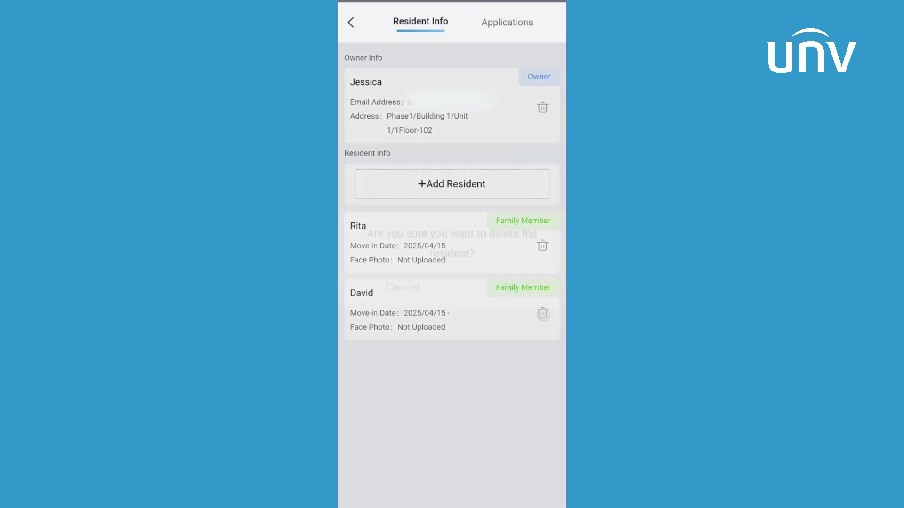
pyautogui.click(501, 282)
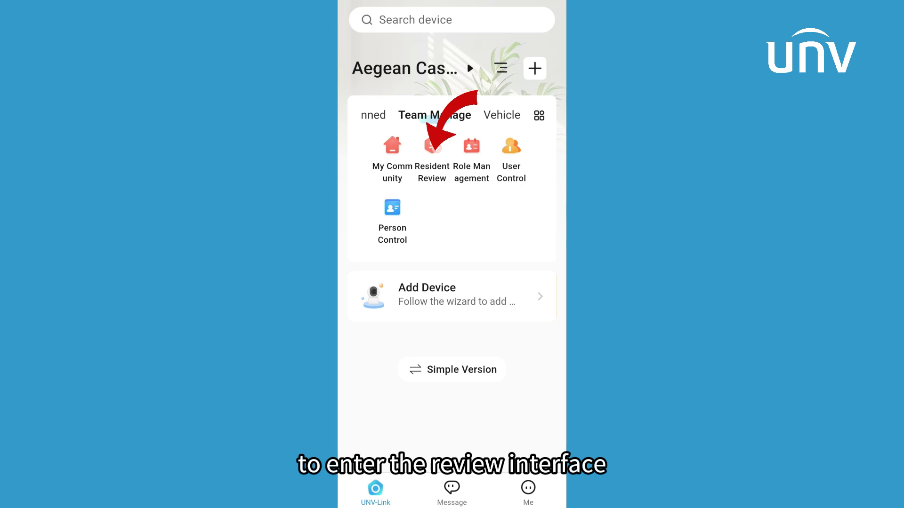
# Approve the first pending family-member application in Resident Review, valid 2025/04/15–2025/04/18
pyautogui.click(433, 148)
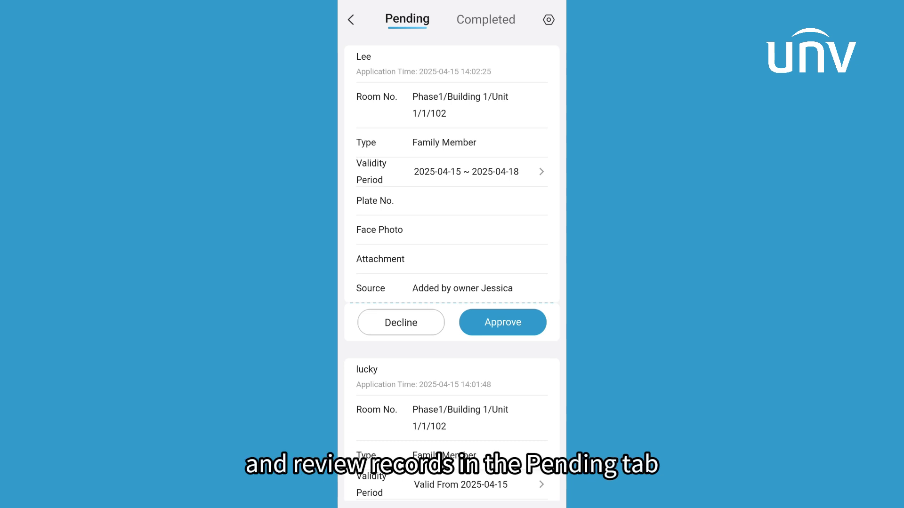
pyautogui.click(502, 322)
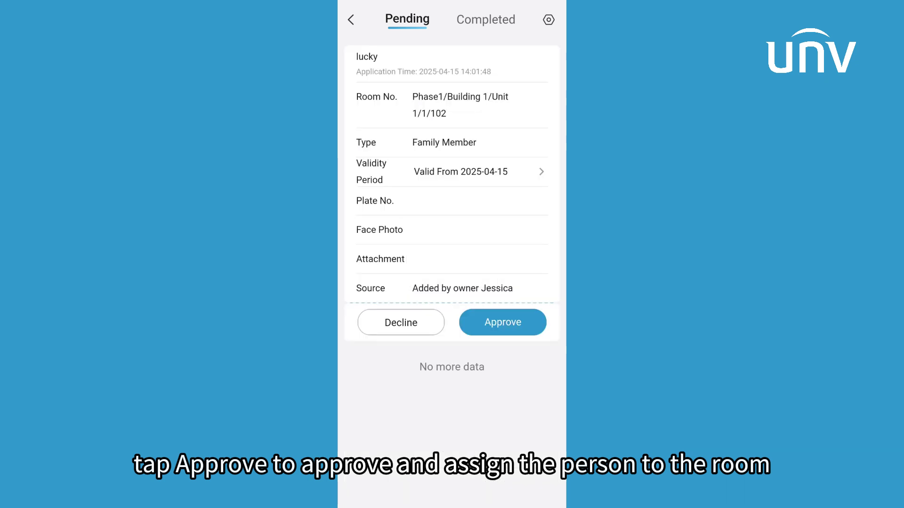
pyautogui.click(351, 19)
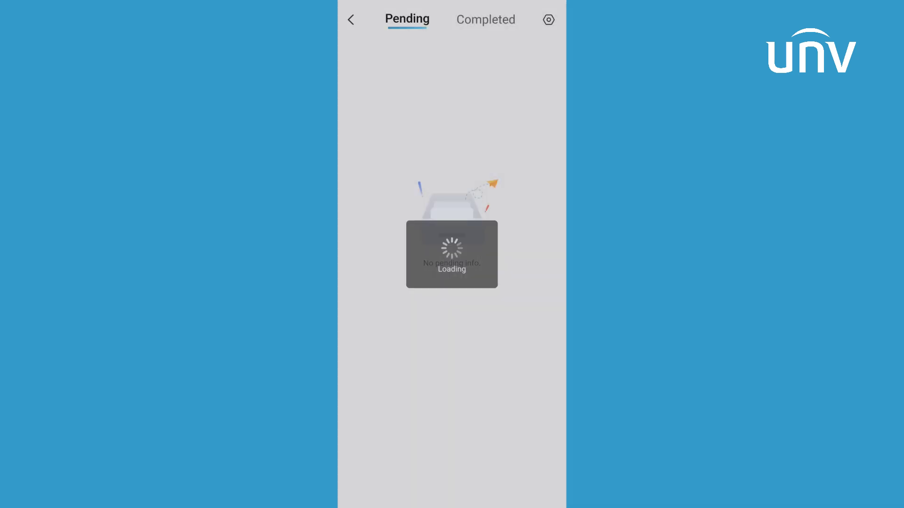
# Decline the remaining pending application with the reason 'not the family members'
pyautogui.click(400, 323)
pyautogui.click(406, 409)
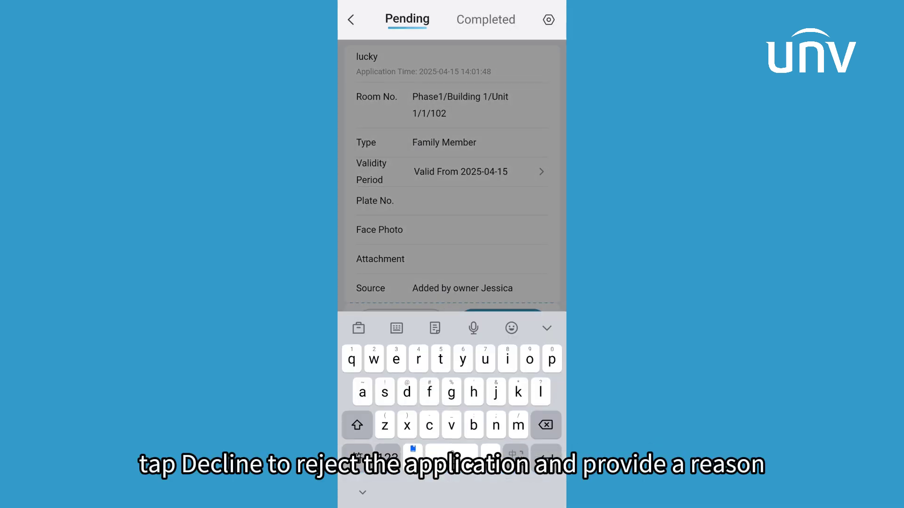
pyautogui.write('n')
pyautogui.press('BackSpace')
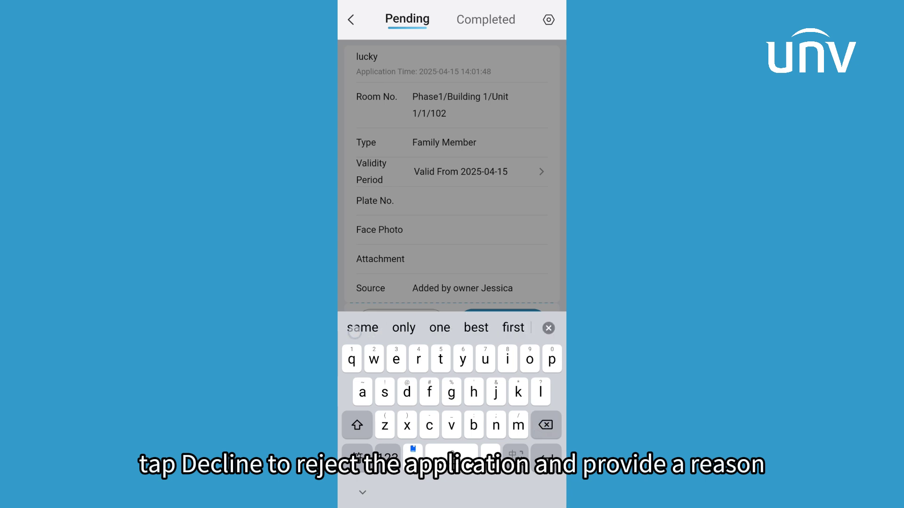
pyautogui.write('family member')
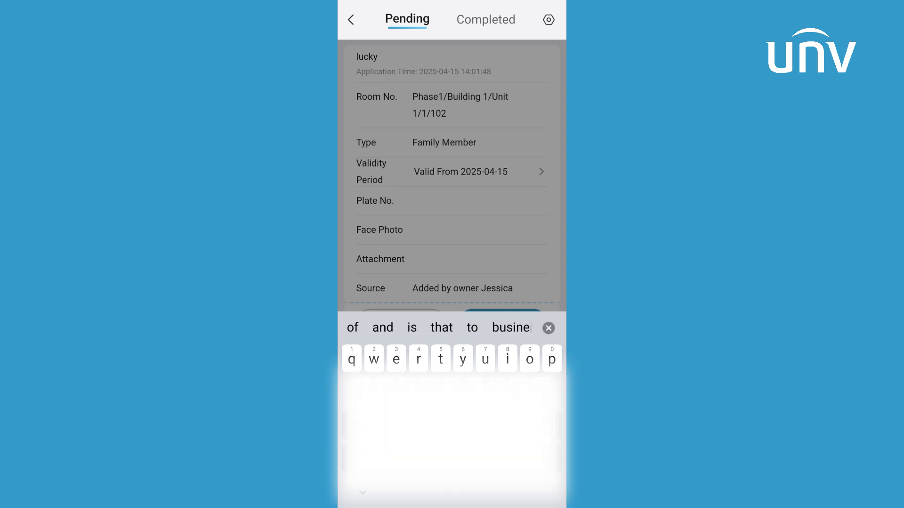
pyautogui.click(546, 320)
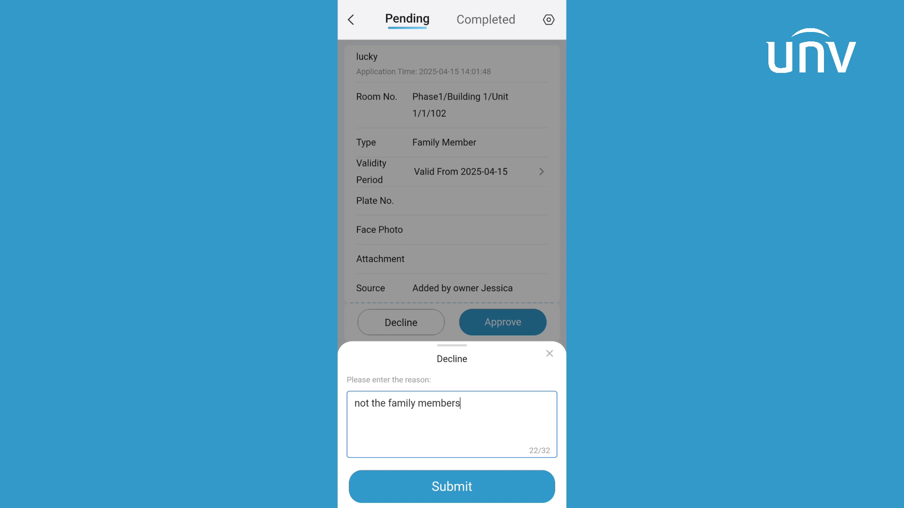
pyautogui.click(452, 487)
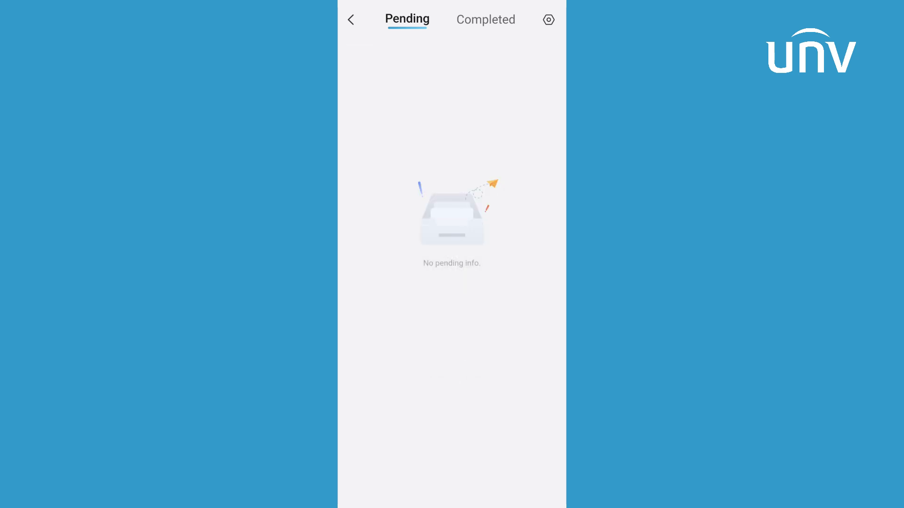
# Review the Completed applications, then open Invitation Settings to check approval requirements
pyautogui.click(486, 20)
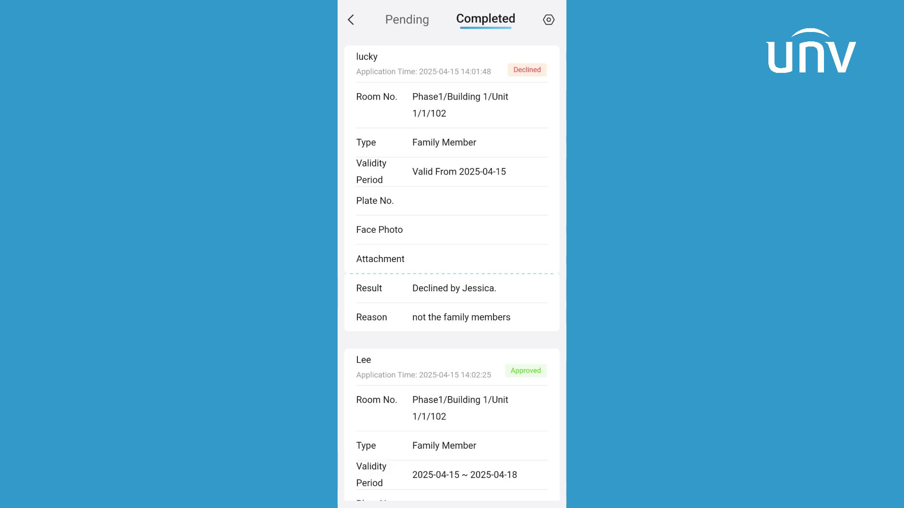
pyautogui.click(548, 20)
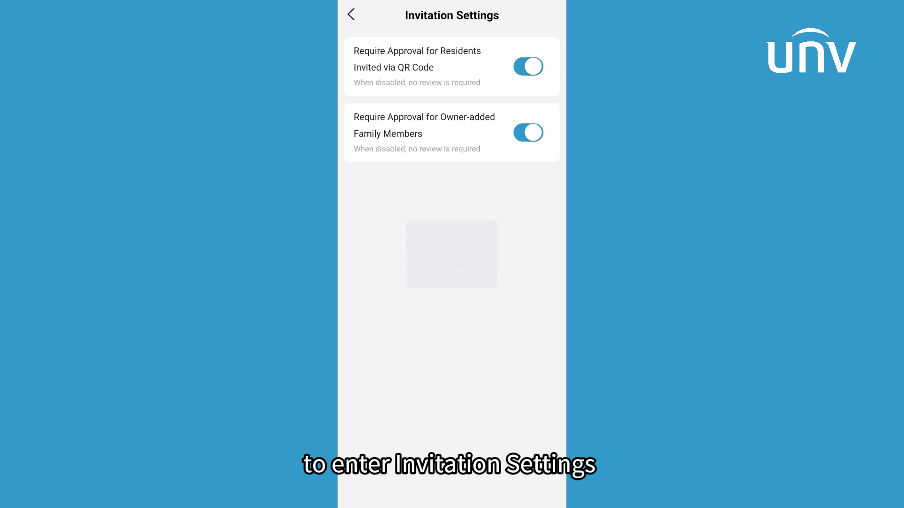